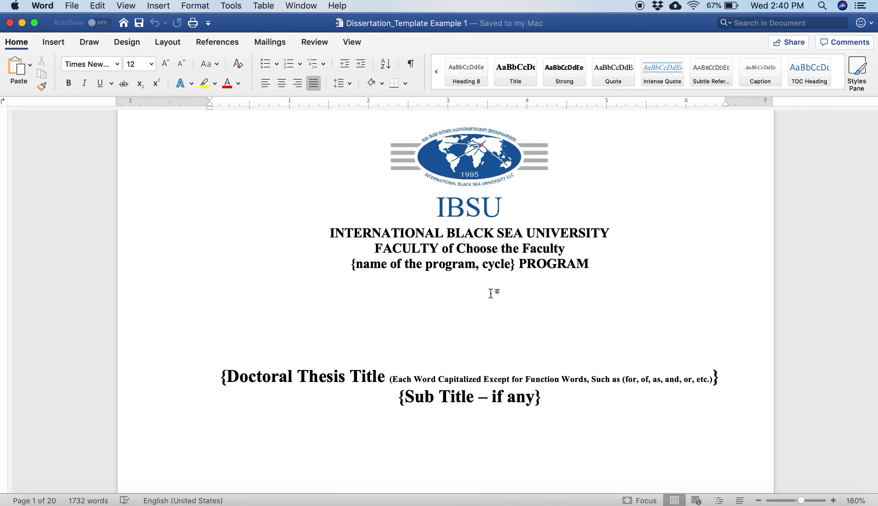
Save the template as a new document named 'Dissertation' plus the author's surname.
scroll(490, 293, up, 3)
scroll(490, 292, down, 2)
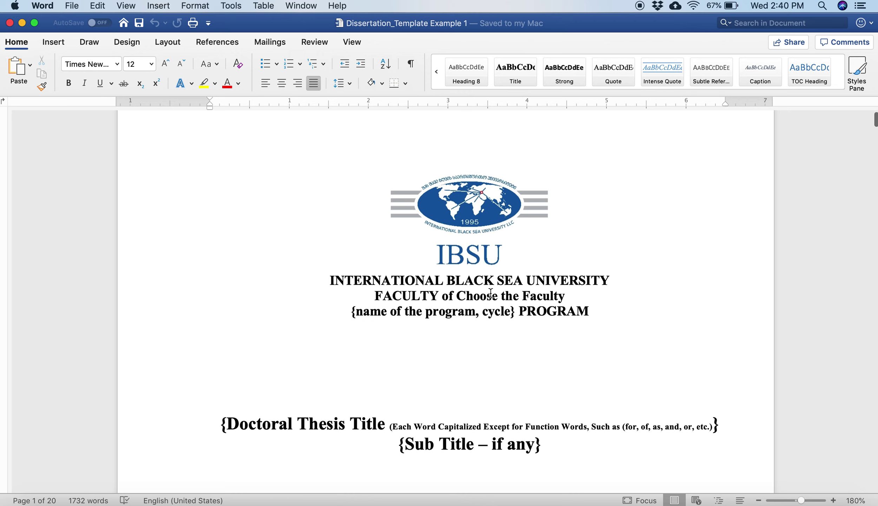
scroll(491, 293, down, 5)
scroll(490, 293, up, 6)
scroll(490, 292, down, 3)
scroll(490, 293, up, 1)
click(77, 6)
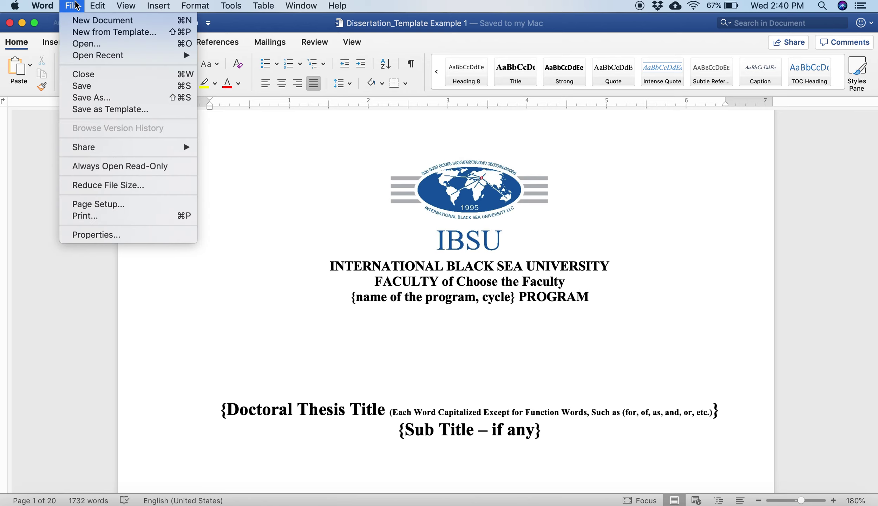
click(110, 99)
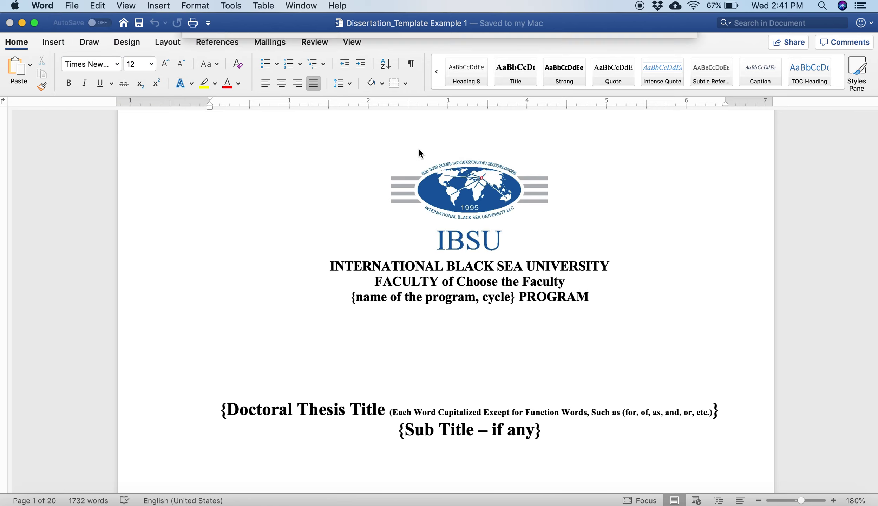
click(509, 50)
drag(508, 49, 431, 49)
key(BackSpace)
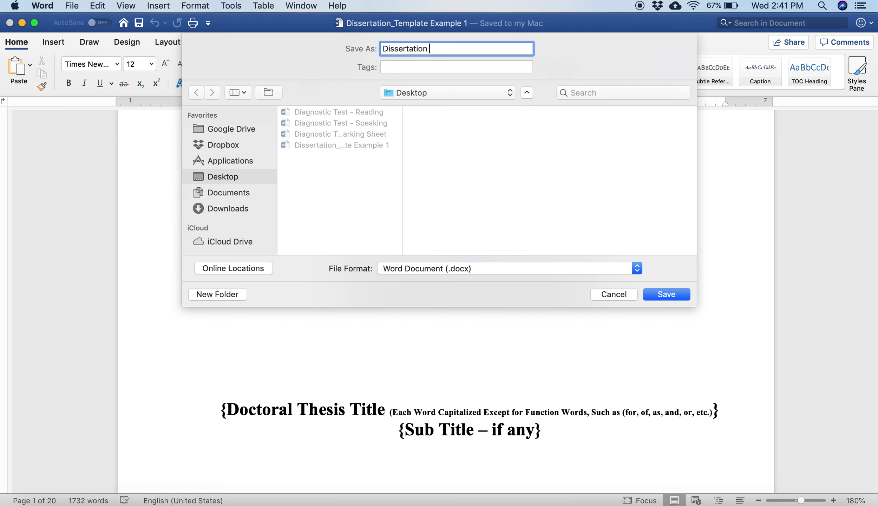
text(Reid)
click(671, 294)
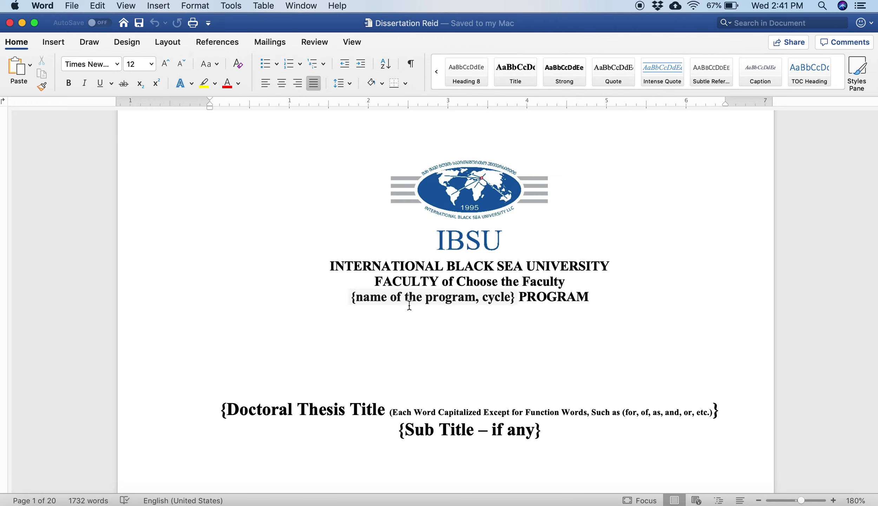
Scroll past the contents and introduction to the CHAPTER 1. SAMPLE heading and its paragraphs.
scroll(409, 305, down, 5)
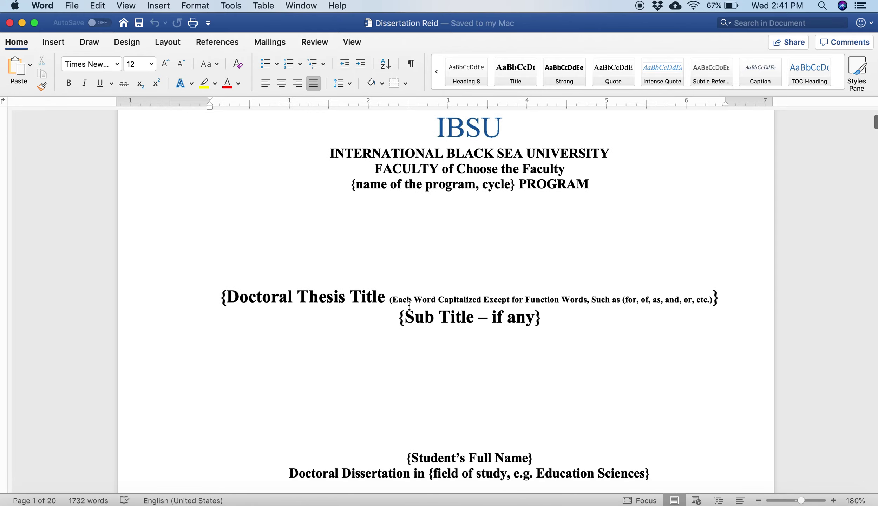
scroll(409, 304, down, 20)
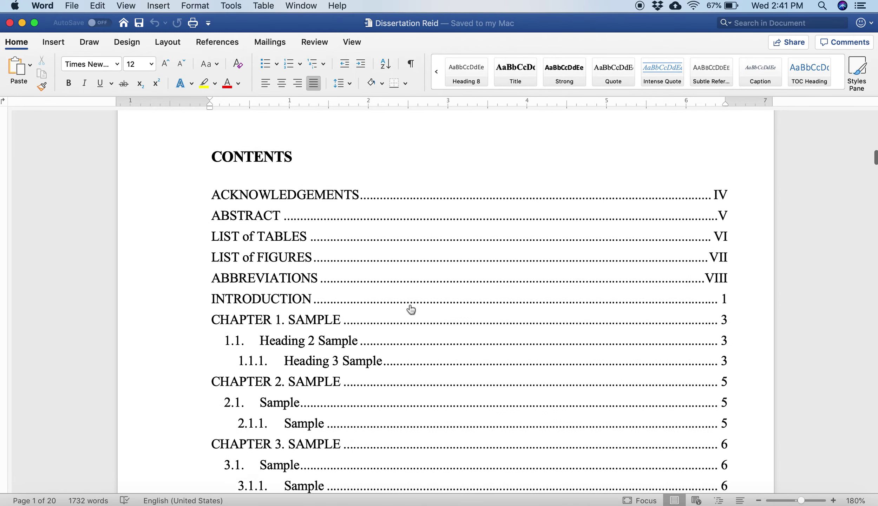
scroll(411, 309, down, 20)
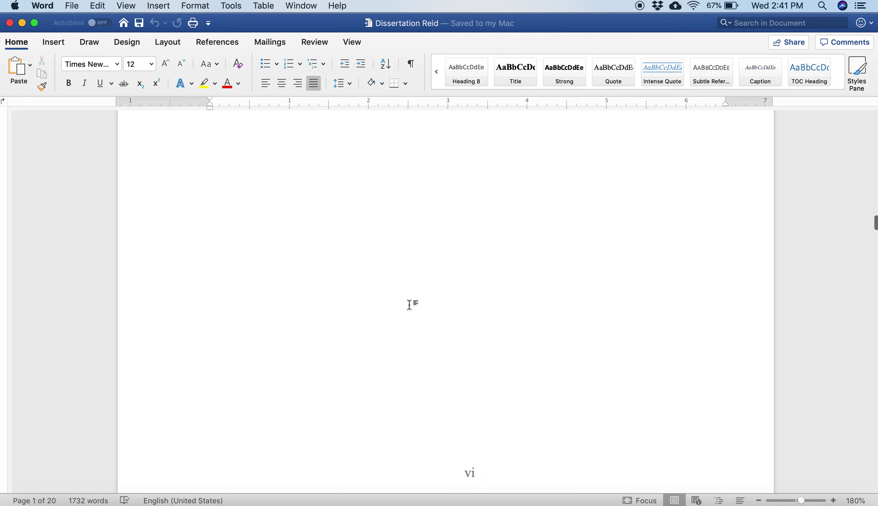
scroll(409, 304, down, 20)
scroll(409, 305, down, 20)
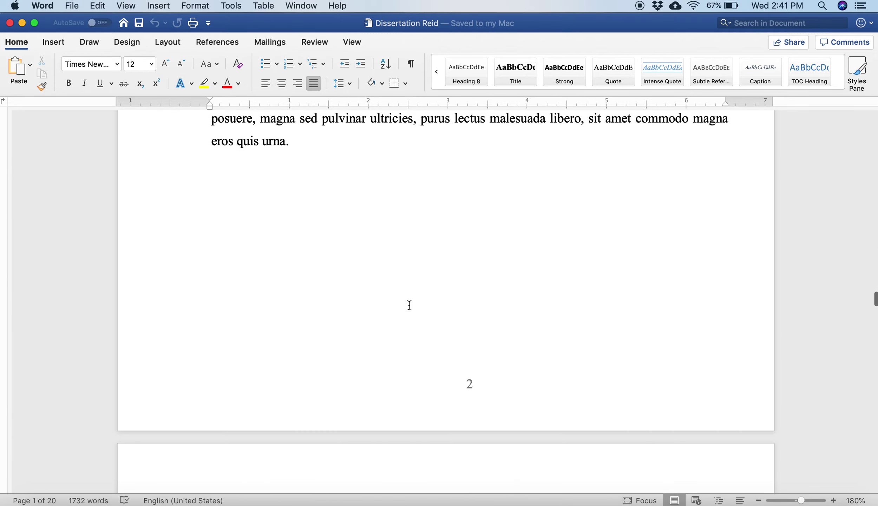
scroll(409, 305, down, 10)
scroll(409, 304, up, 8)
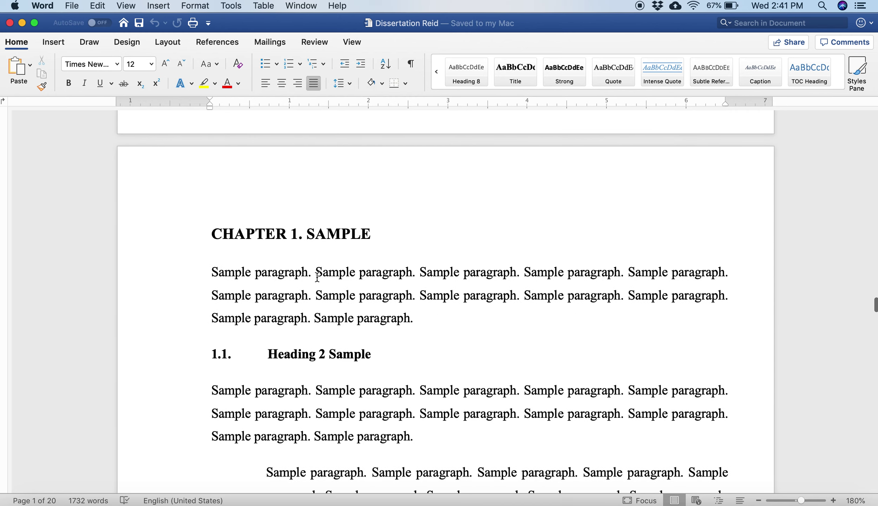
click(317, 275)
drag(417, 317, 320, 280)
click(320, 280)
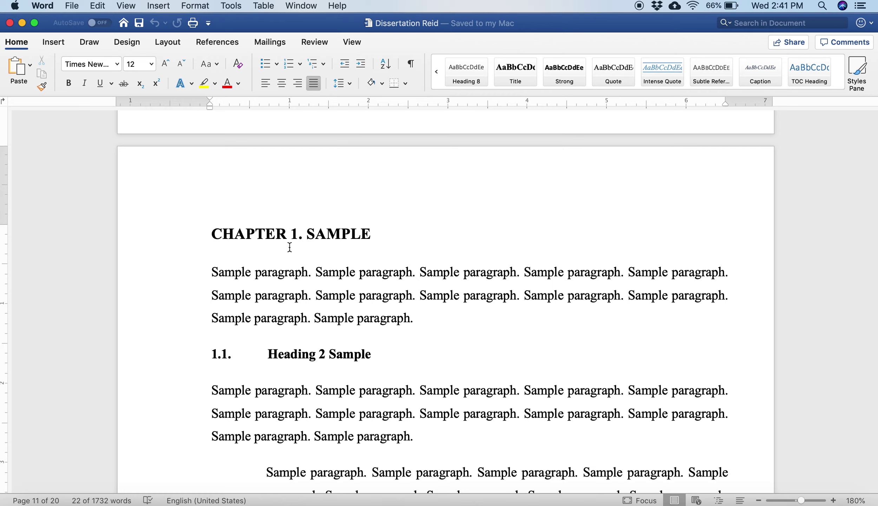
drag(213, 231, 310, 242)
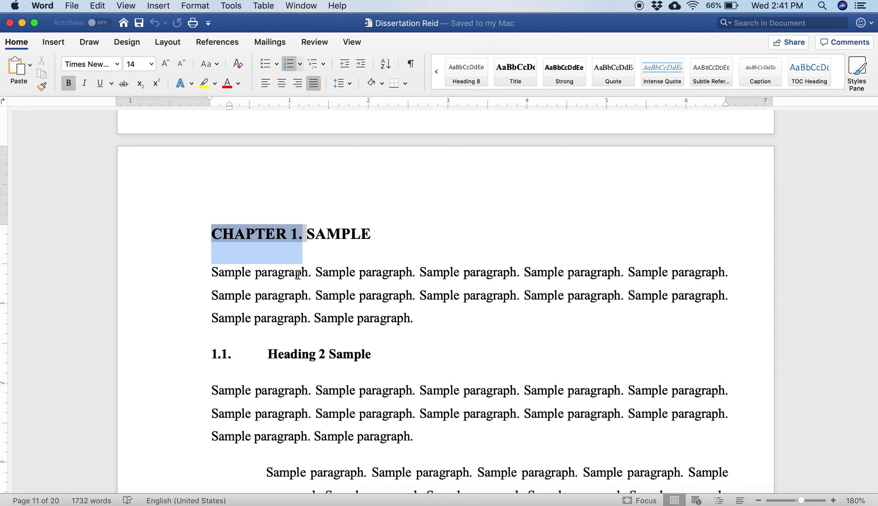
click(370, 290)
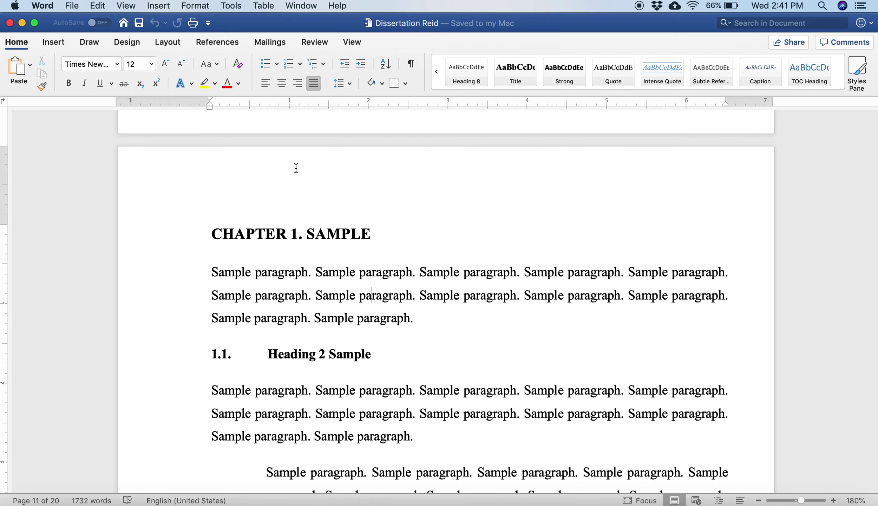
Show the Navigation sidebar with the document's heading outline.
click(131, 4)
mouse_move(159, 105)
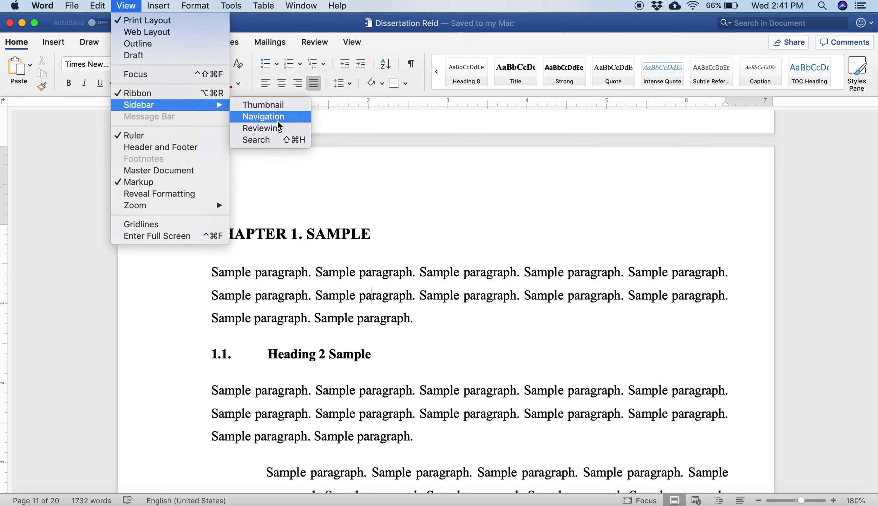
click(278, 121)
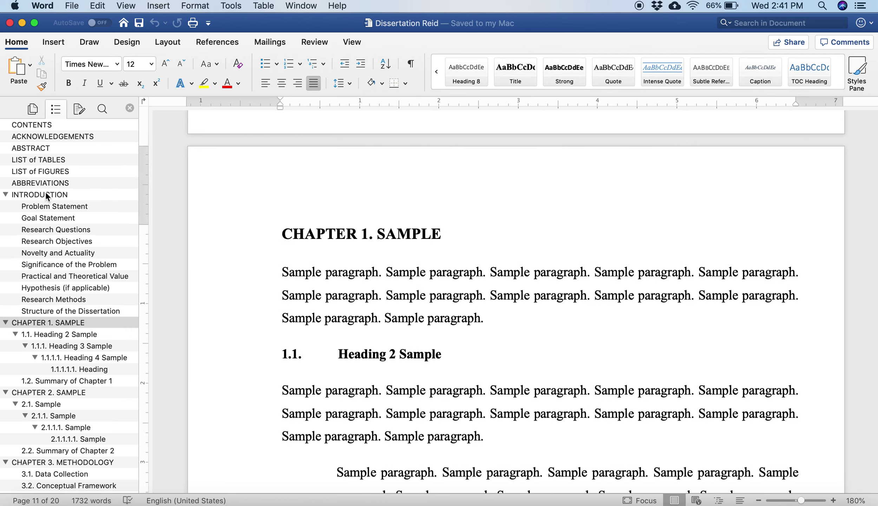
scroll(58, 293, down, 8)
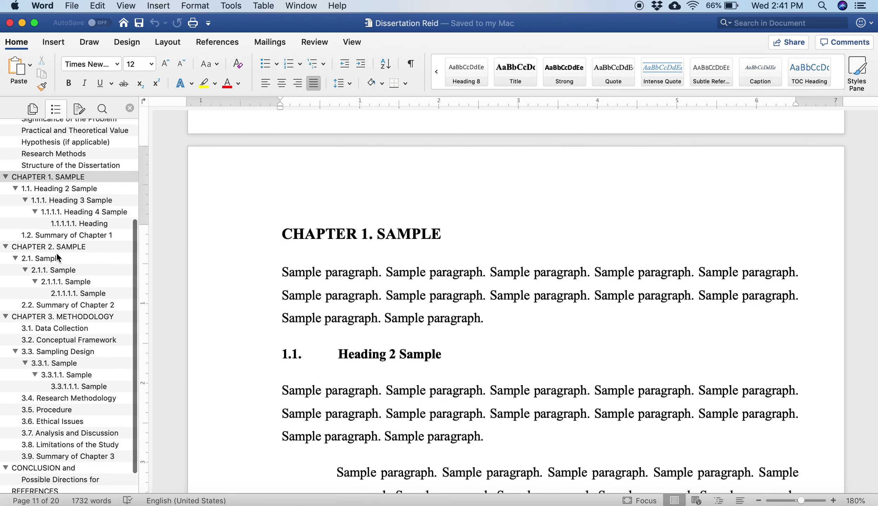
click(332, 239)
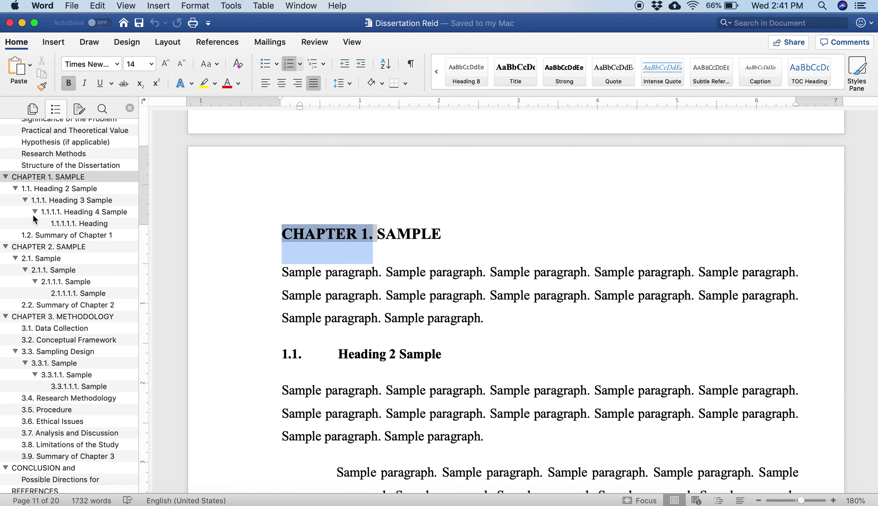
Jump to Chapter 2, 2.1.1.1.1 Sample and 3.4 Research Methodology, then back to Chapter 1.
click(37, 247)
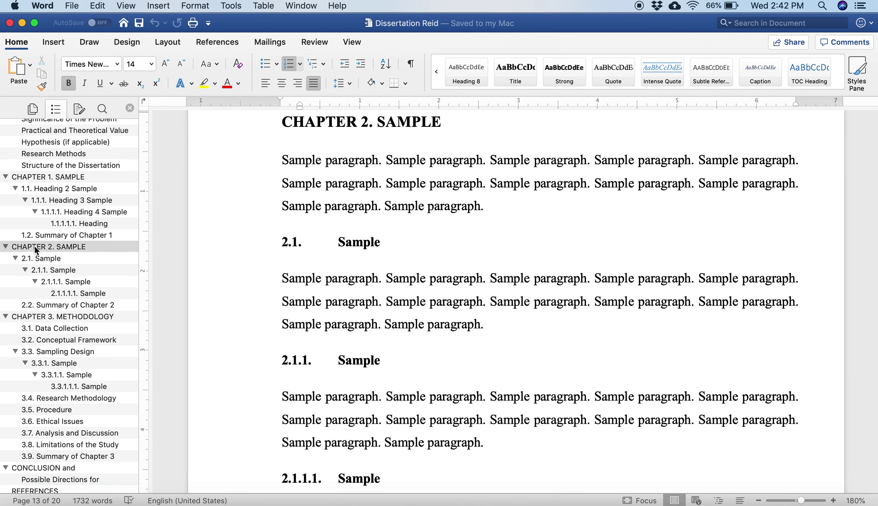
click(78, 292)
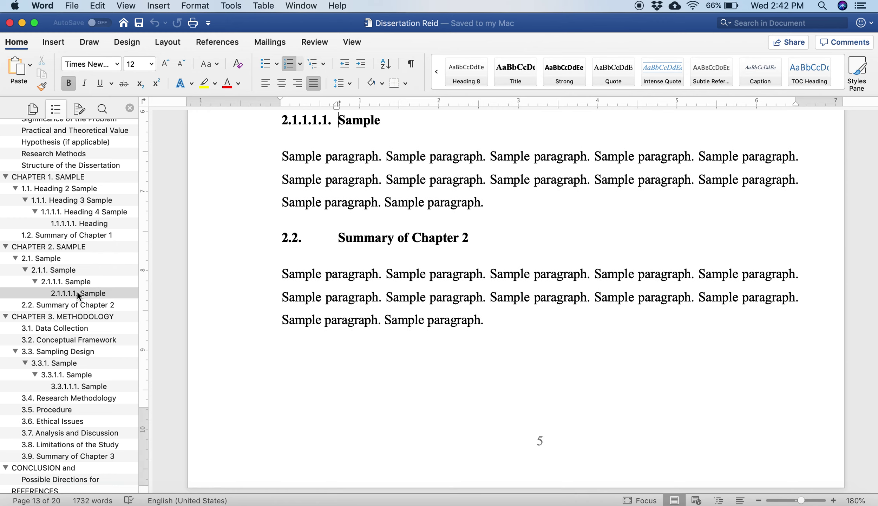
click(56, 401)
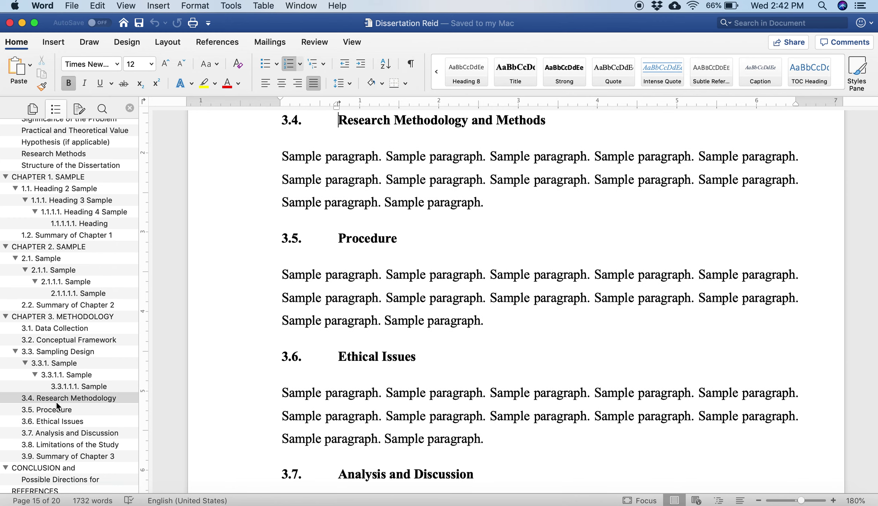
click(59, 176)
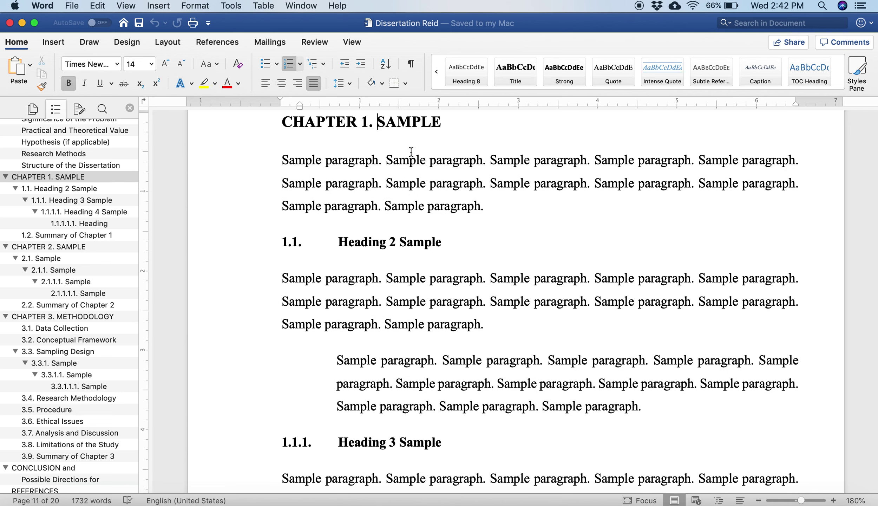
Retitle section 1.1 from 'Heading 2 Sample' to 'Historical Reasons'.
drag(448, 239, 365, 247)
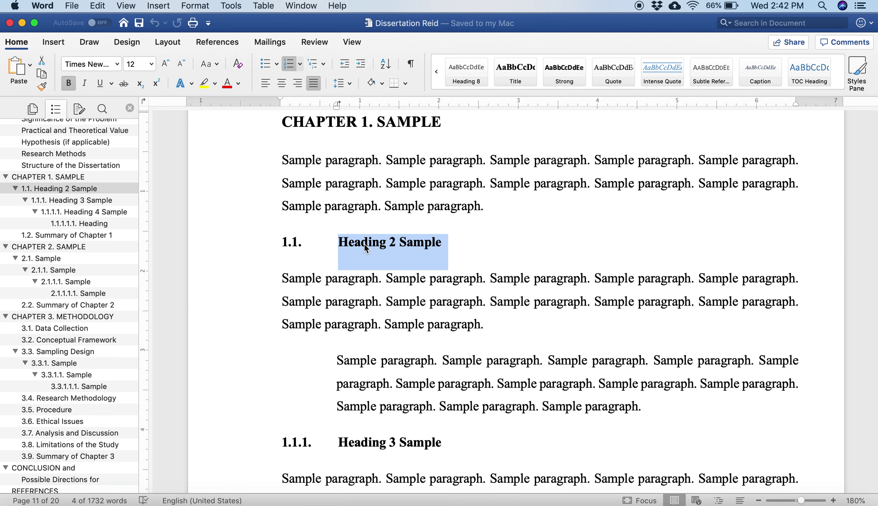
text(Historical R)
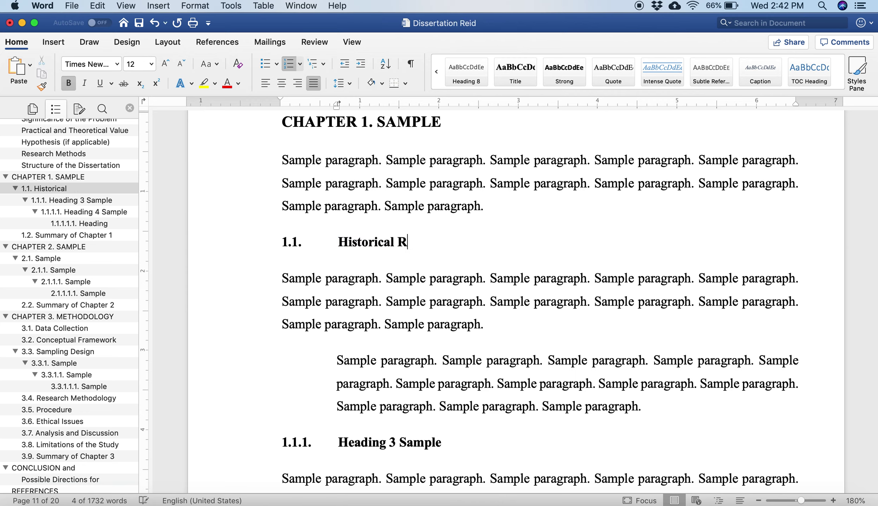
text(easons)
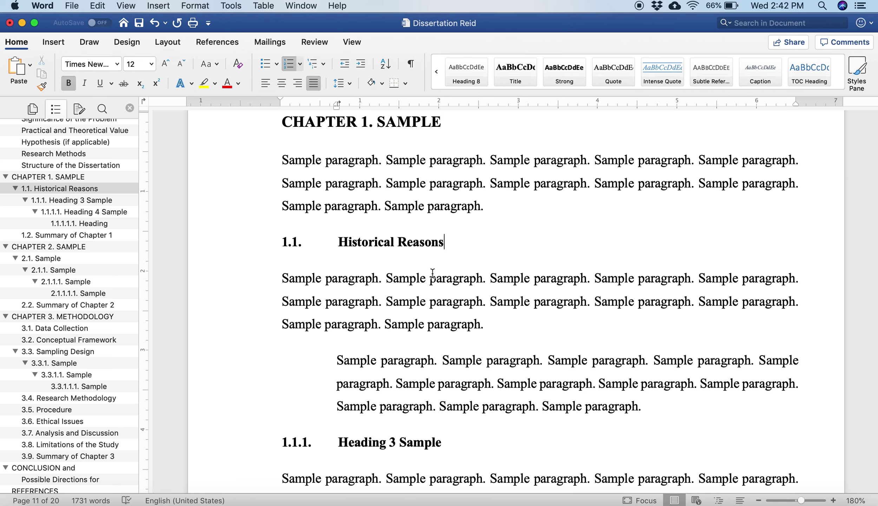
click(429, 276)
scroll(437, 427, down, 3)
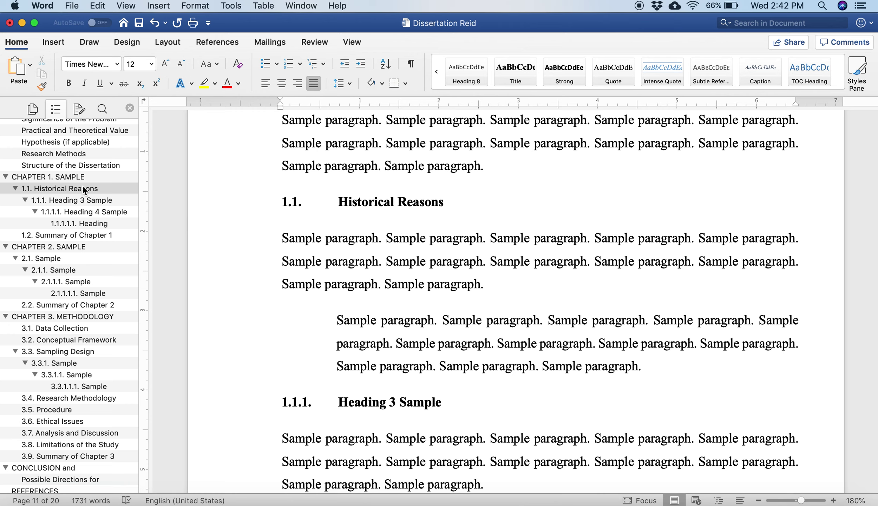
Remove the quoted paragraph's indent and add a 'Philosophical Reasons' line after the first Historical Reasons paragraph.
click(328, 323)
key(BackSpace)
click(492, 285)
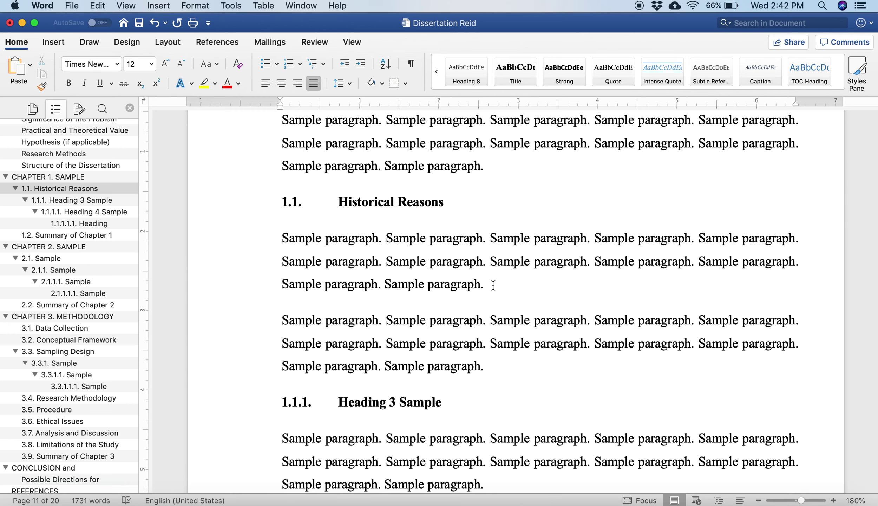
key(Return)
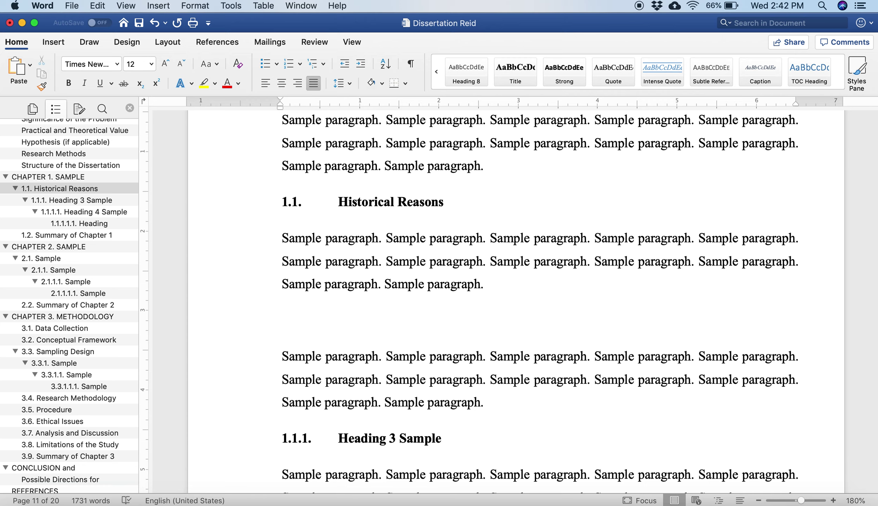
text(Philosophical R)
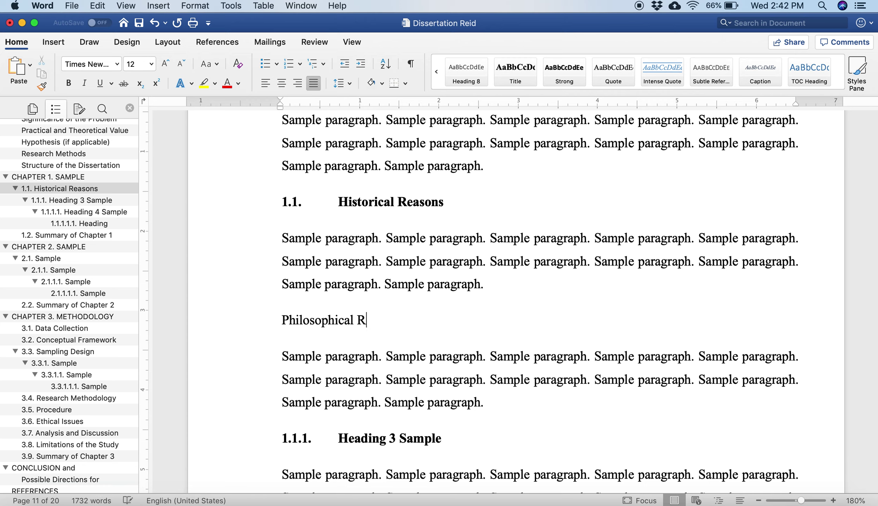
text(easons)
drag(418, 323, 315, 327)
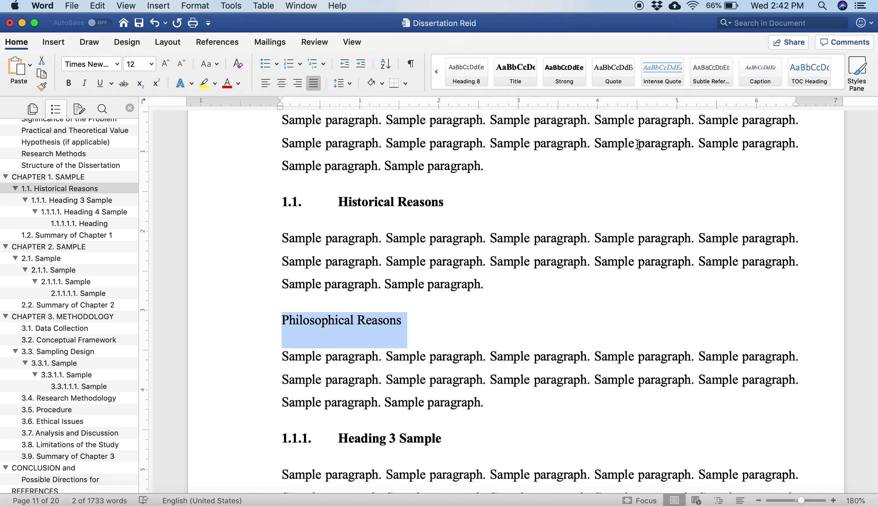
Style 'Philosophical Reasons' as Heading 2 section 1.2, then return to the Historical Reasons body text.
click(436, 72)
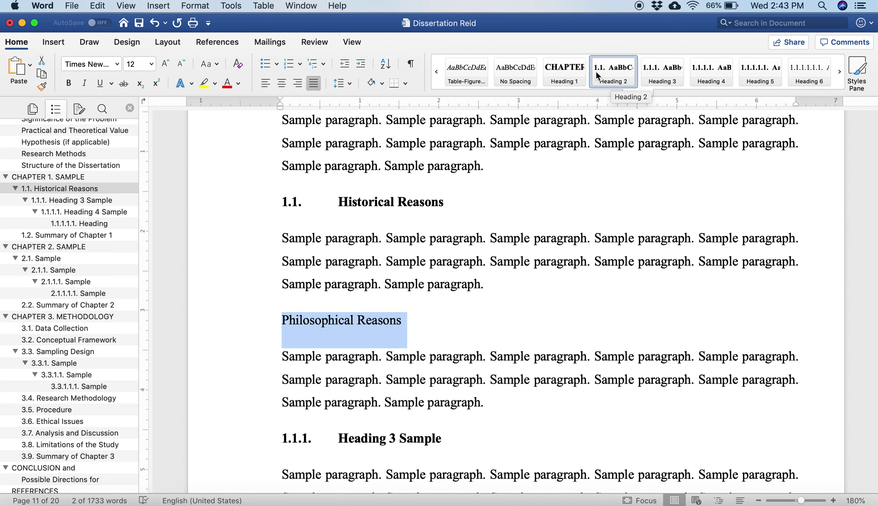
click(609, 78)
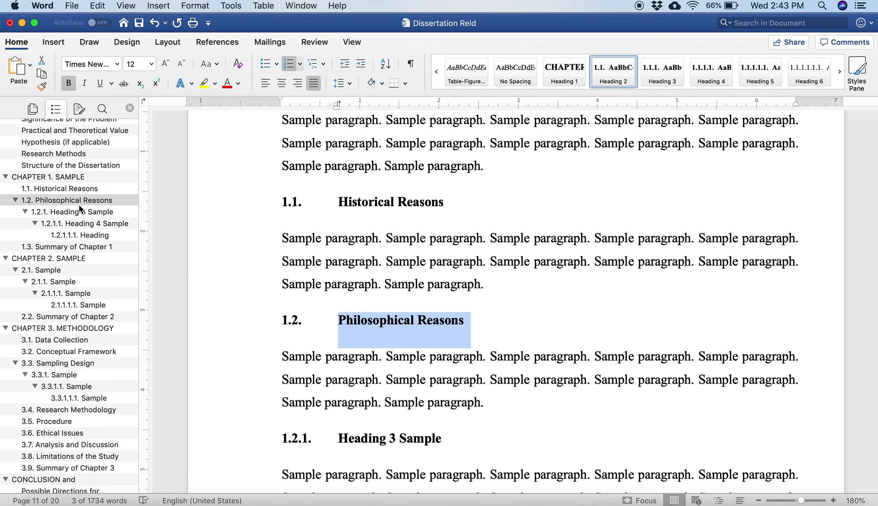
click(468, 377)
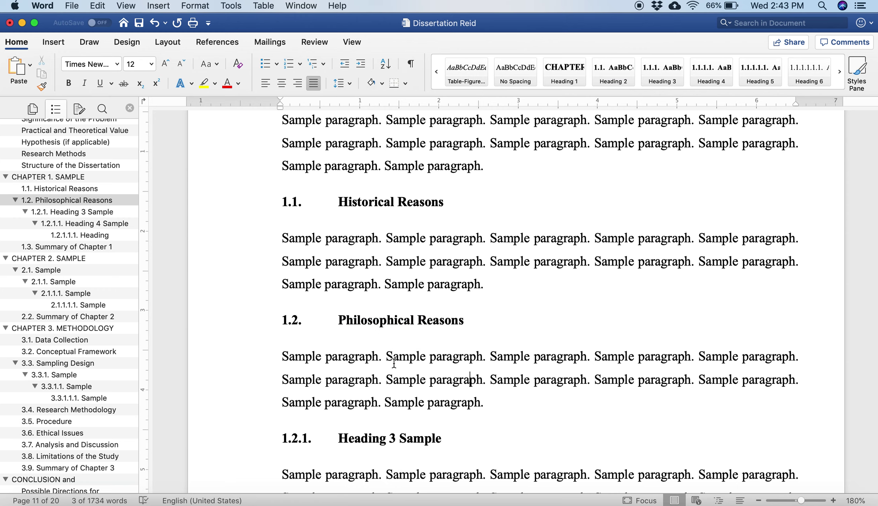
scroll(393, 361, down, 1)
scroll(392, 358, up, 2)
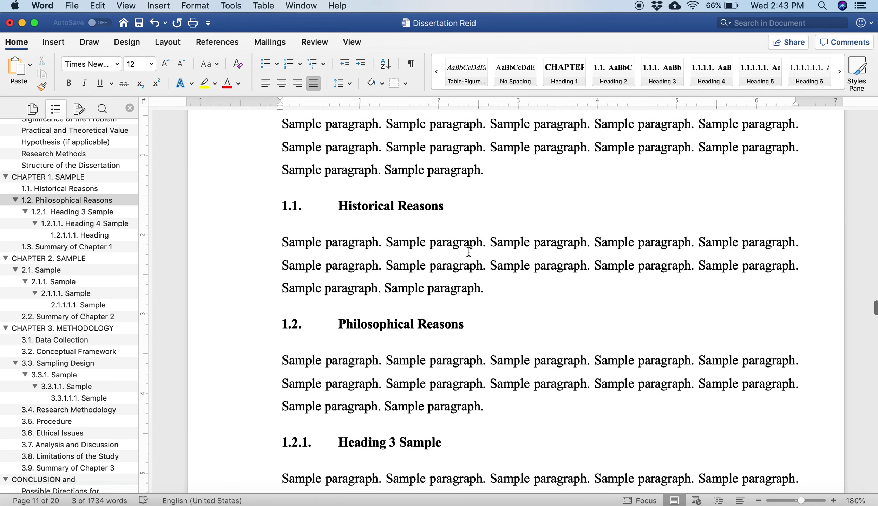
click(489, 264)
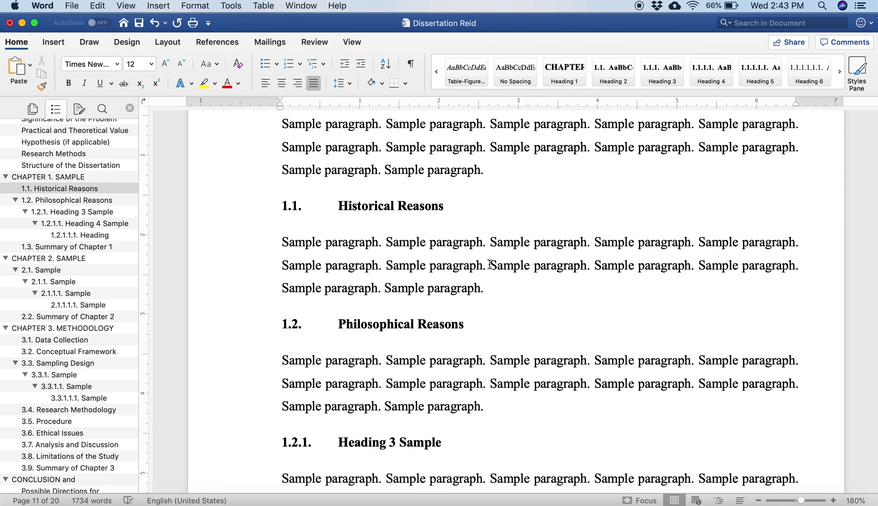
Insert 'Ancient History' on a new line under Historical Reasons, styled Heading 3 as 1.1.1.
key(Return)
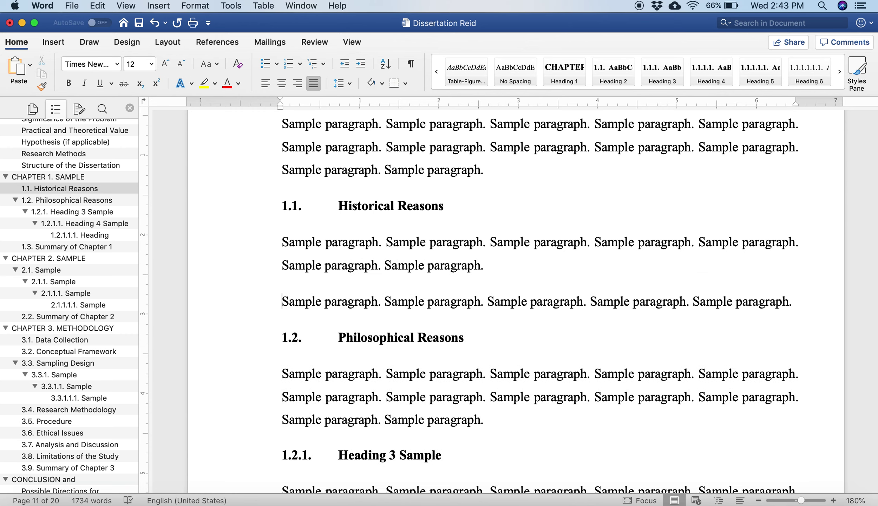
key(Return)
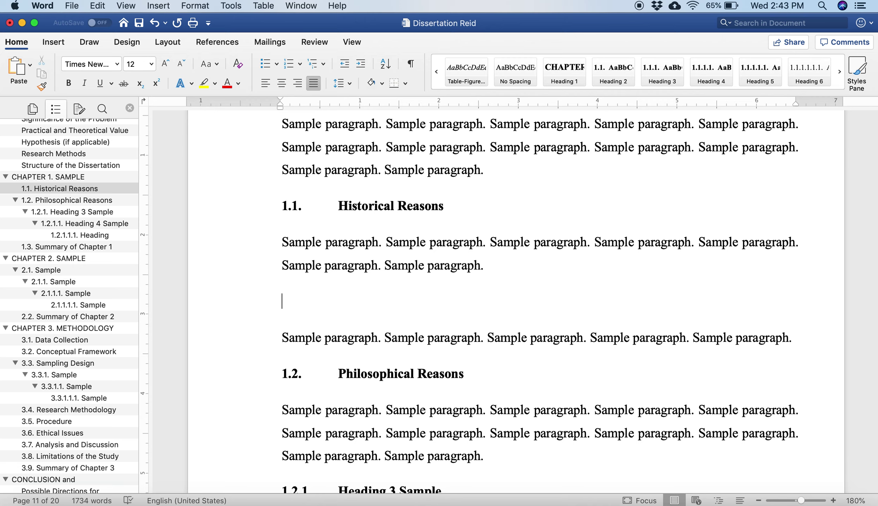
text(Ancient )
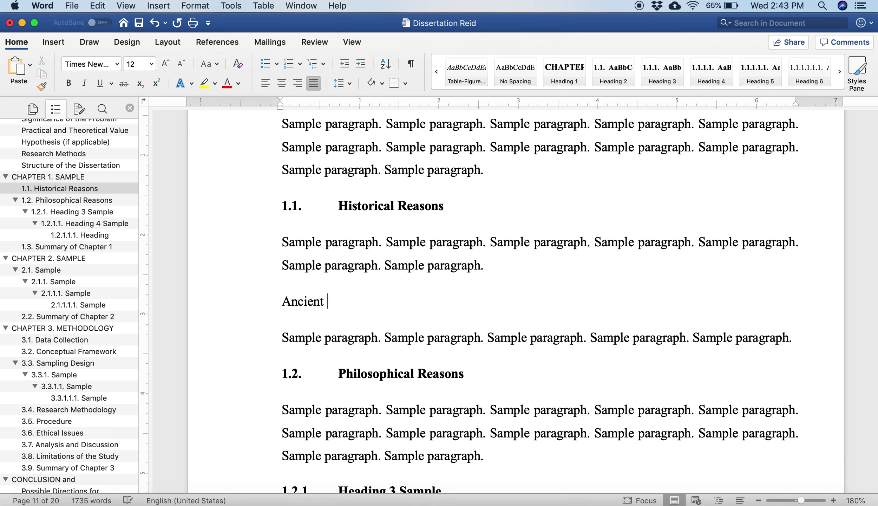
text(History)
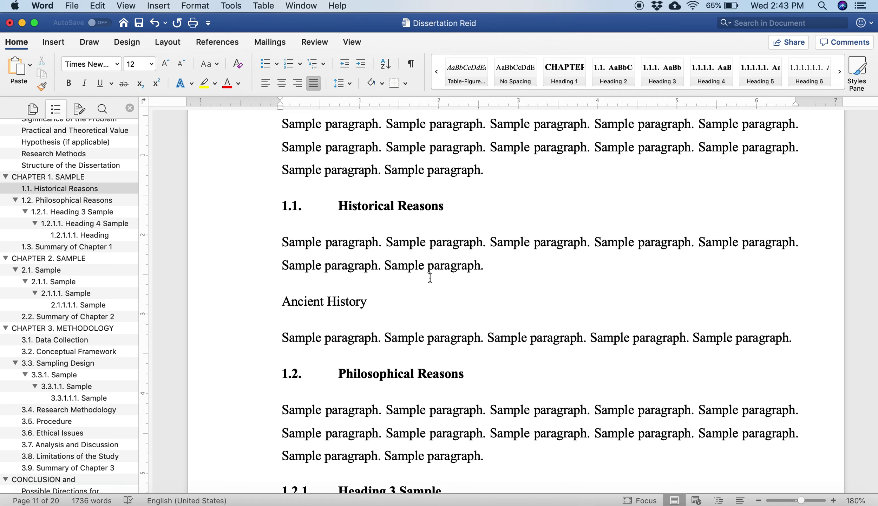
drag(377, 301, 283, 299)
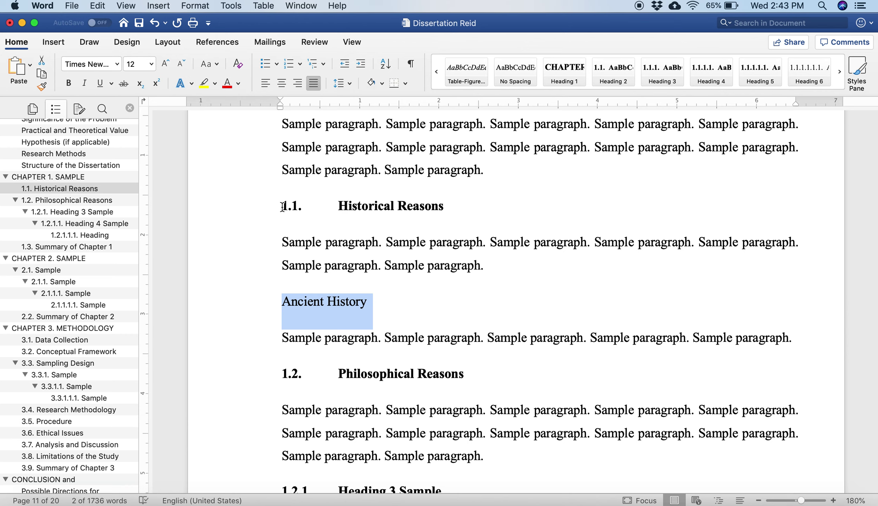
click(658, 81)
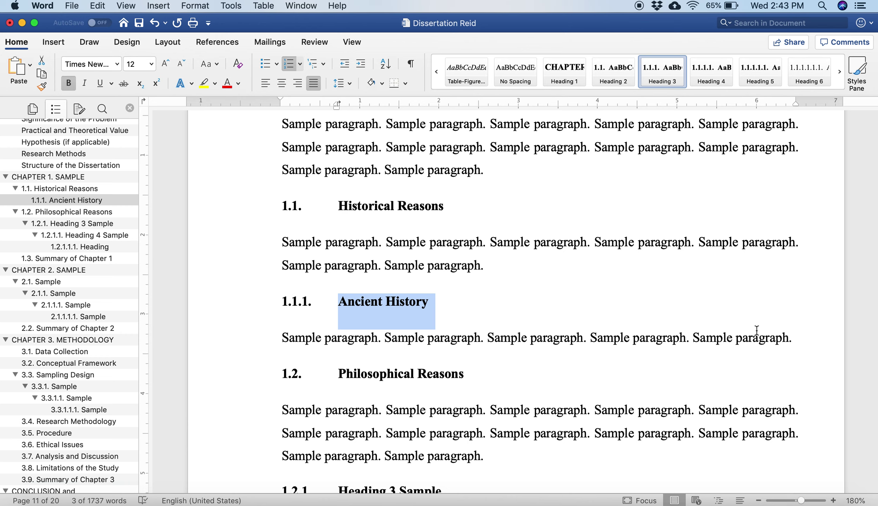
drag(793, 341, 653, 323)
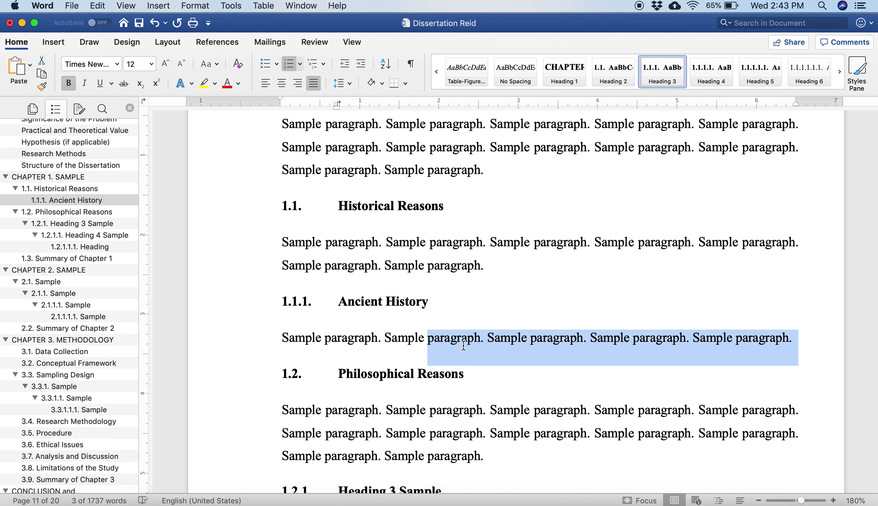
Paste copies of the sample paragraph under Ancient History and merge the third and fourth paragraphs.
drag(463, 346, 309, 345)
click(385, 343)
key(super+v)
key(super+v)
key(super+v)
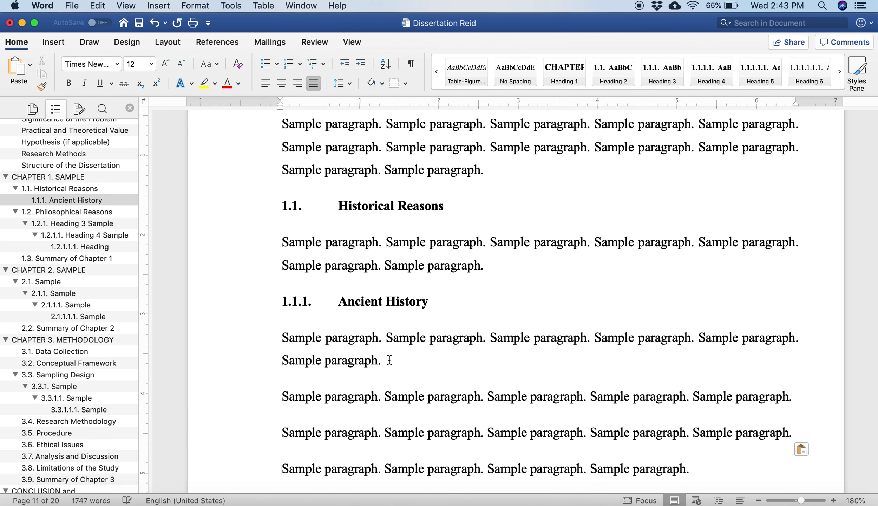
click(282, 432)
key(BackSpace)
key(BackSpace)
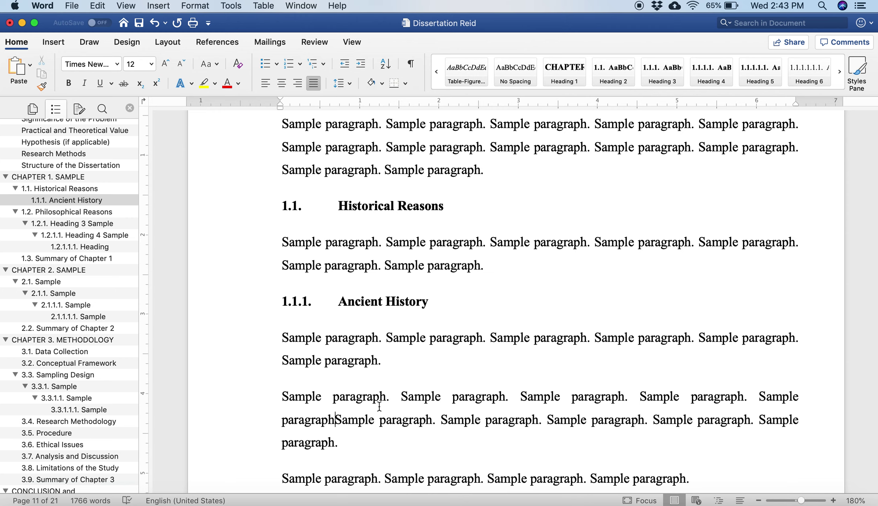
scroll(378, 405, down, 5)
click(357, 337)
Add 'Modern History' after them as Heading 3 subsection 1.1.2.
key(Return)
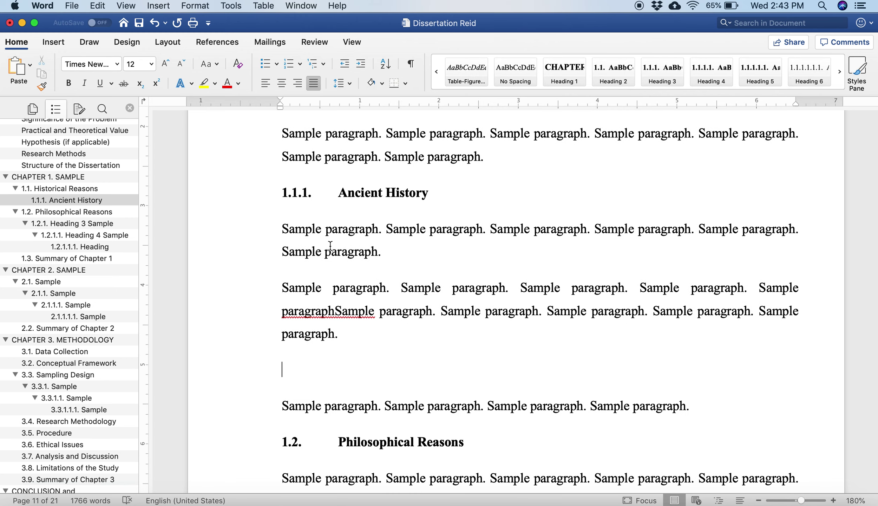
text(Modern History)
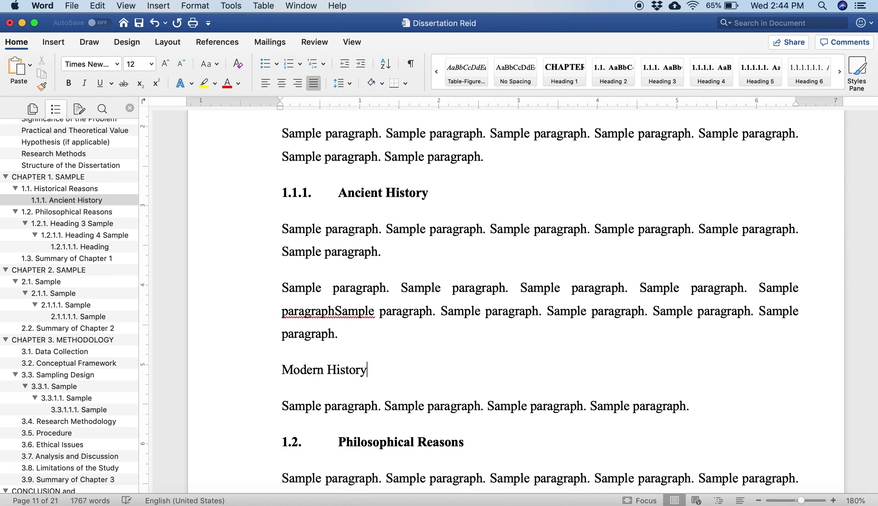
triple_click(372, 368)
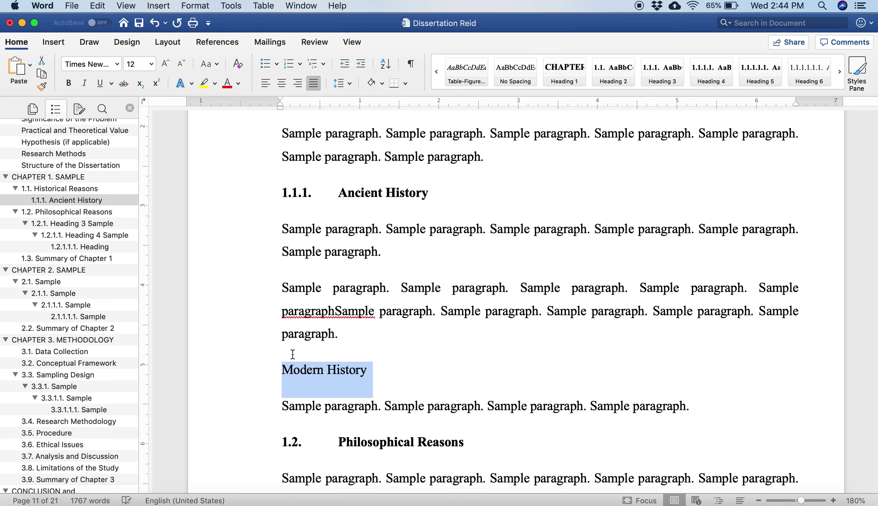
click(674, 71)
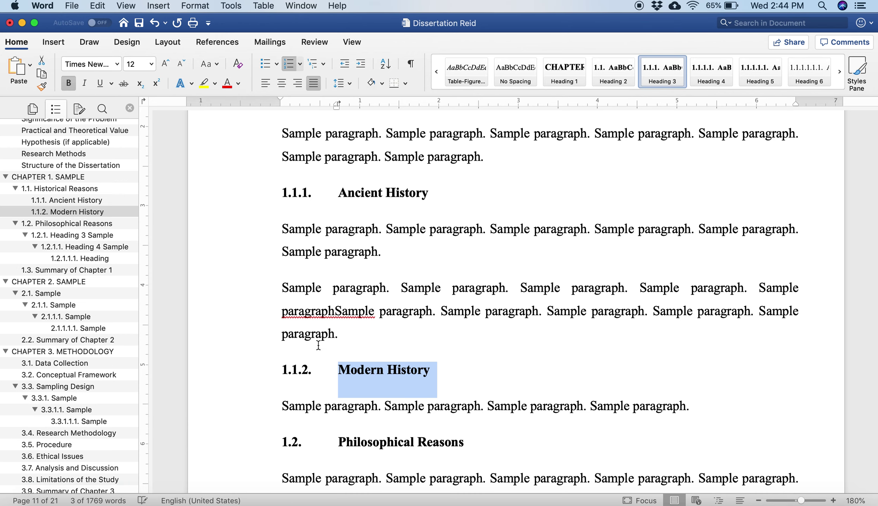
Use the navigation outline to return to the 1.1.1 Ancient History section.
scroll(353, 274, down, 3)
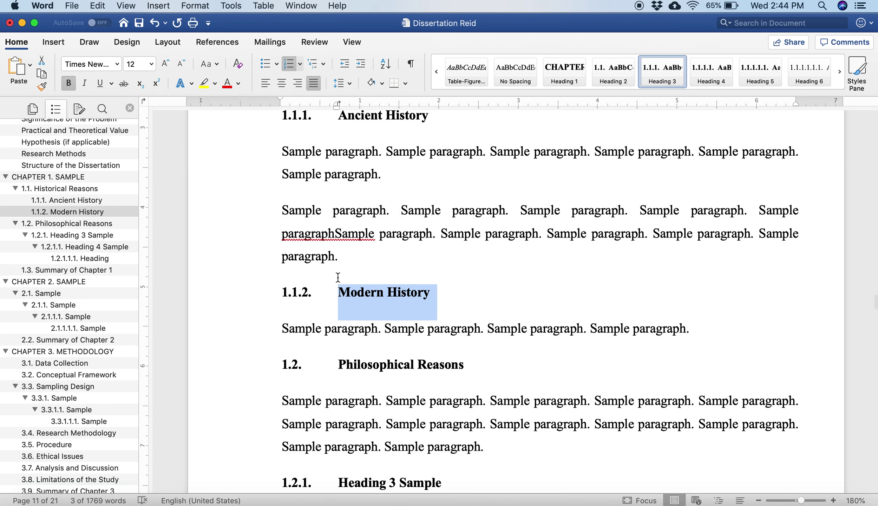
scroll(51, 353, up, 4)
scroll(51, 353, down, 5)
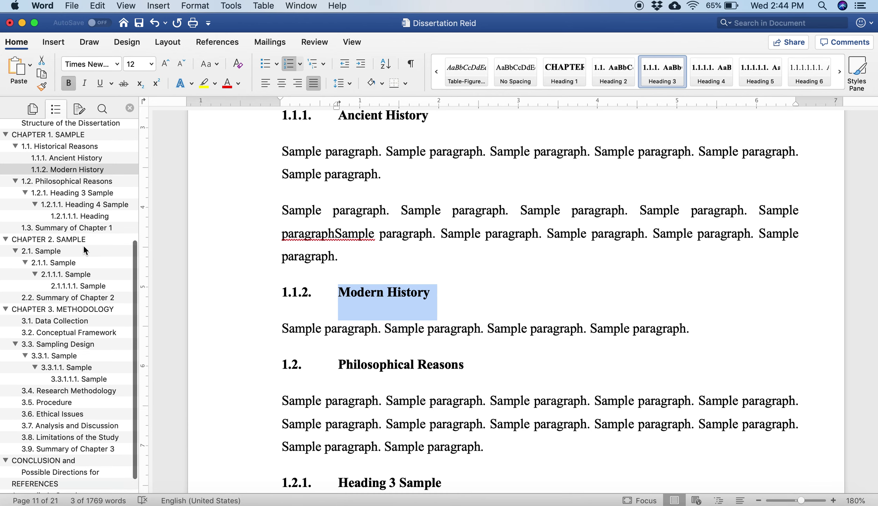
click(65, 342)
click(66, 196)
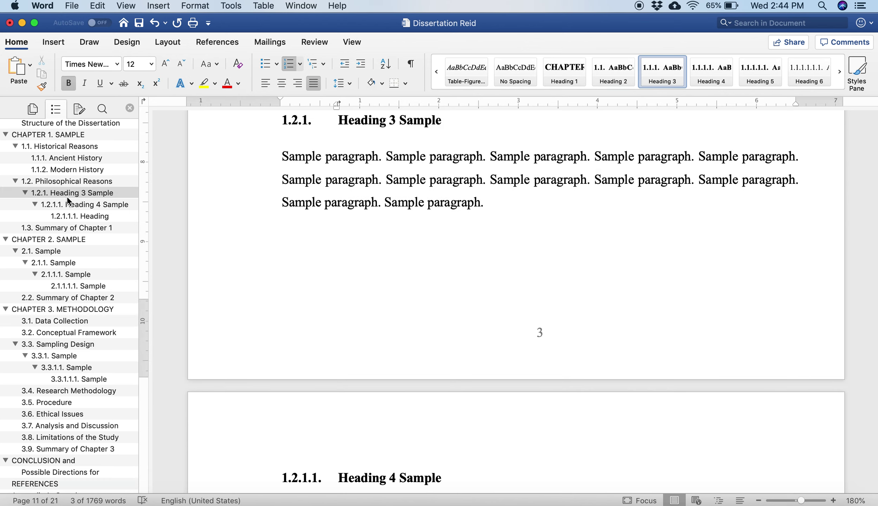
scroll(369, 216, up, 5)
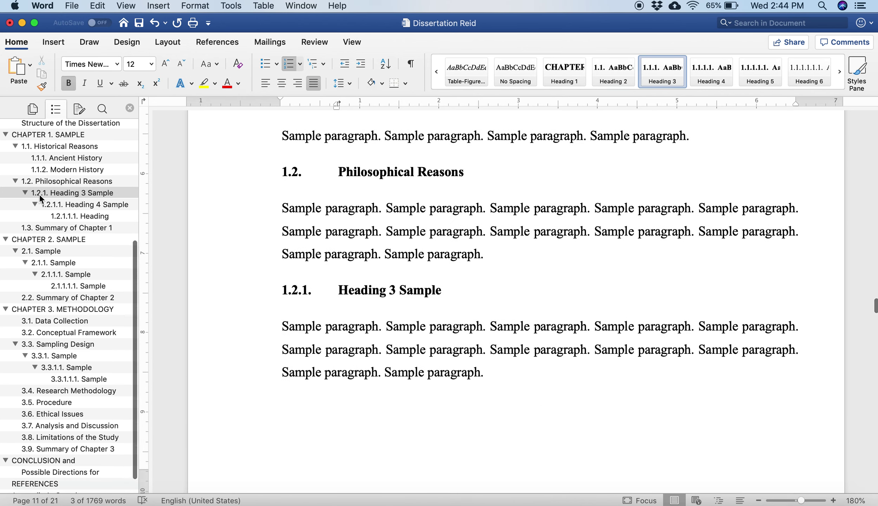
scroll(61, 189, up, 2)
click(66, 180)
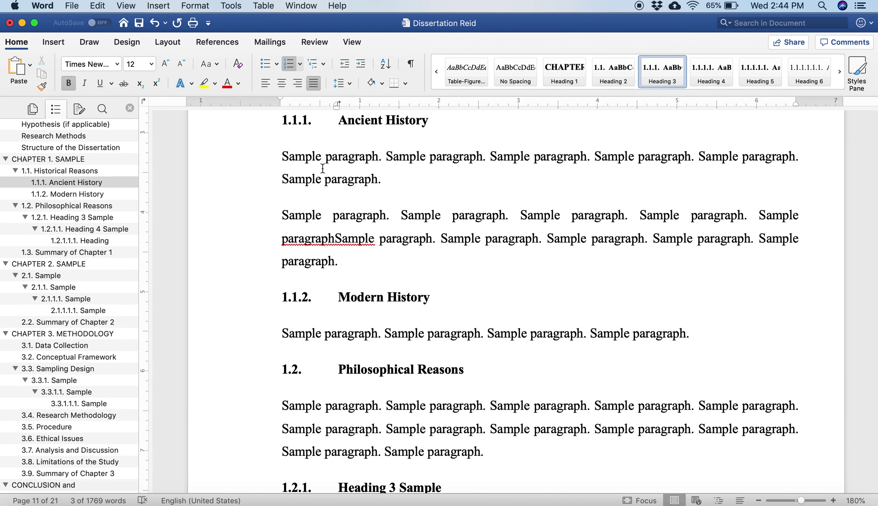
scroll(322, 168, up, 3)
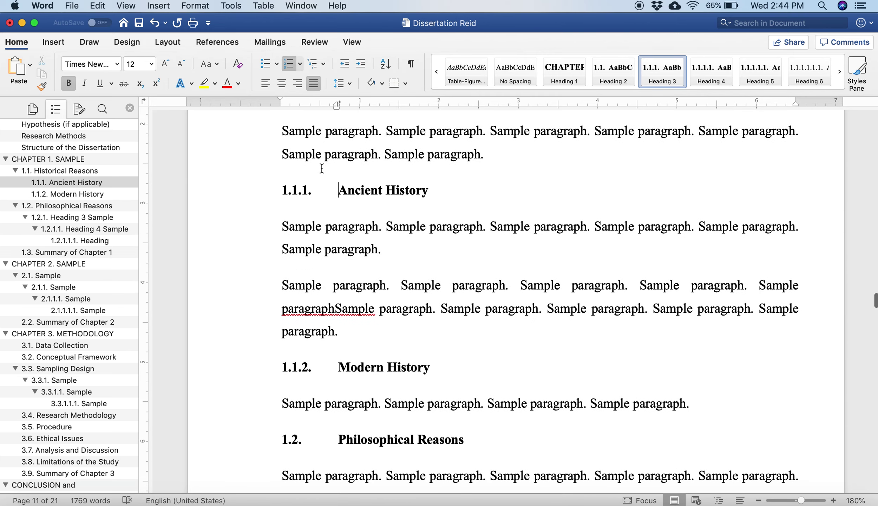
scroll(322, 168, down, 1)
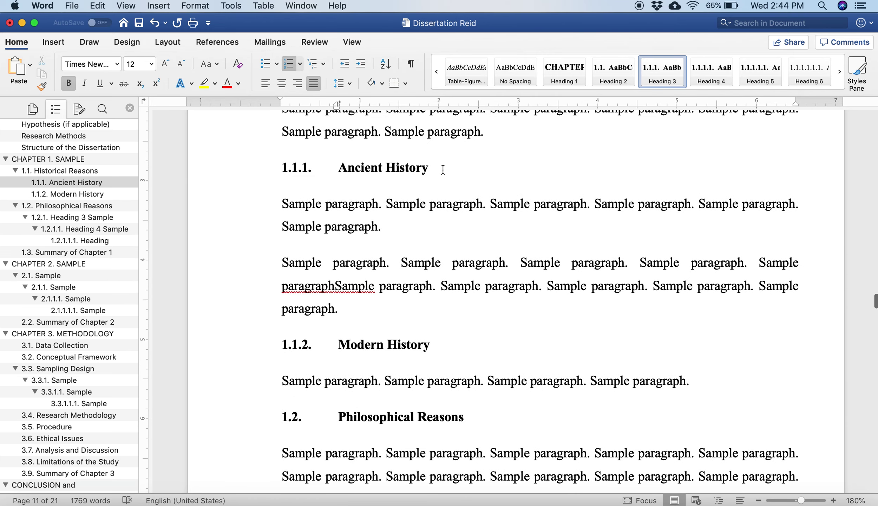
drag(443, 169, 361, 168)
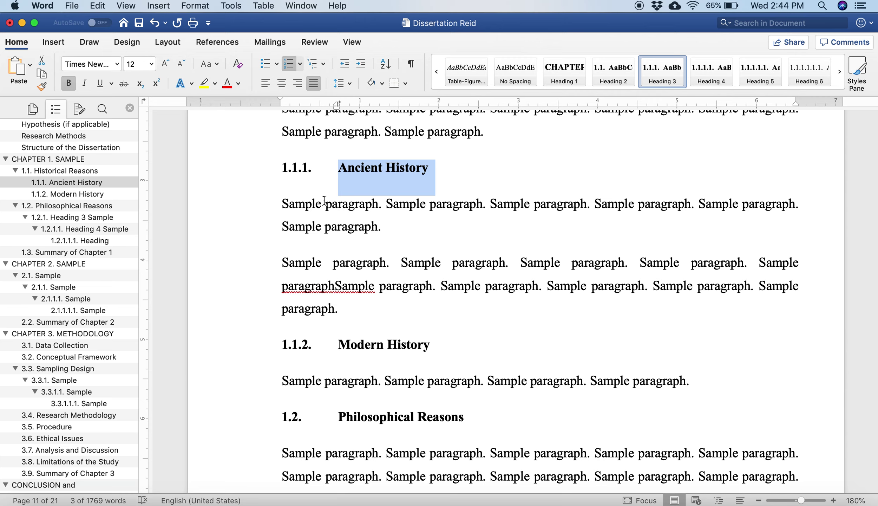
Insert a period at the 'paragraphSample' join to separate the run-together sentences.
click(334, 286)
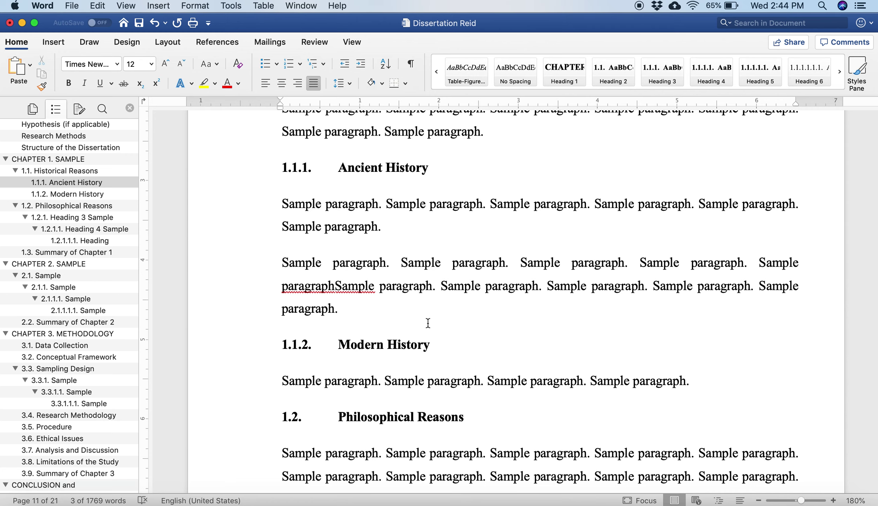
text(.)
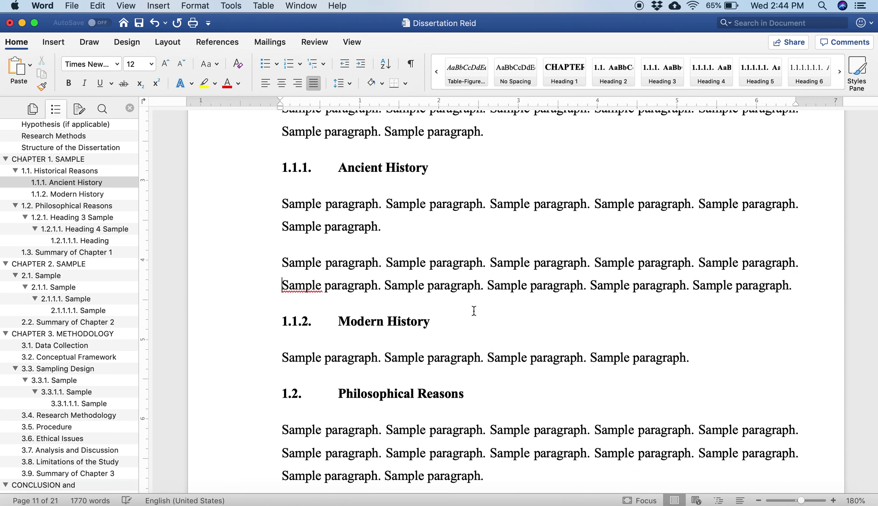
scroll(470, 276, up, 5)
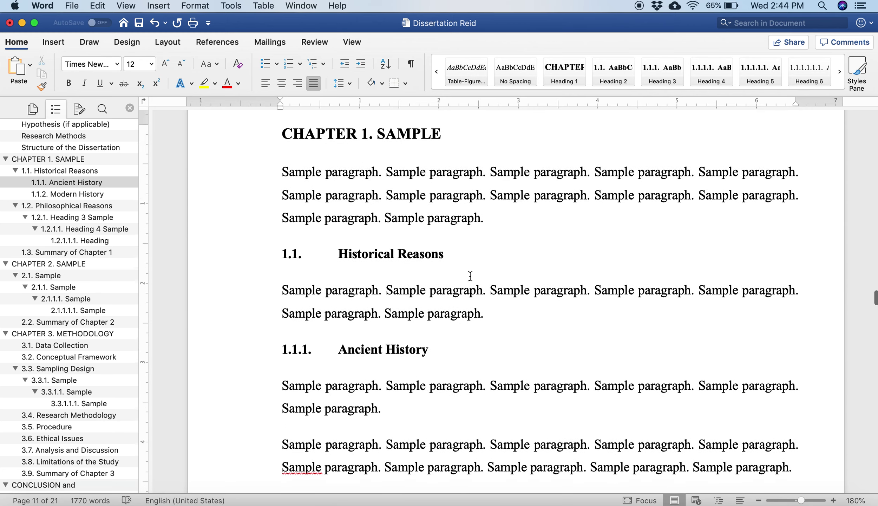
scroll(470, 275, down, 2)
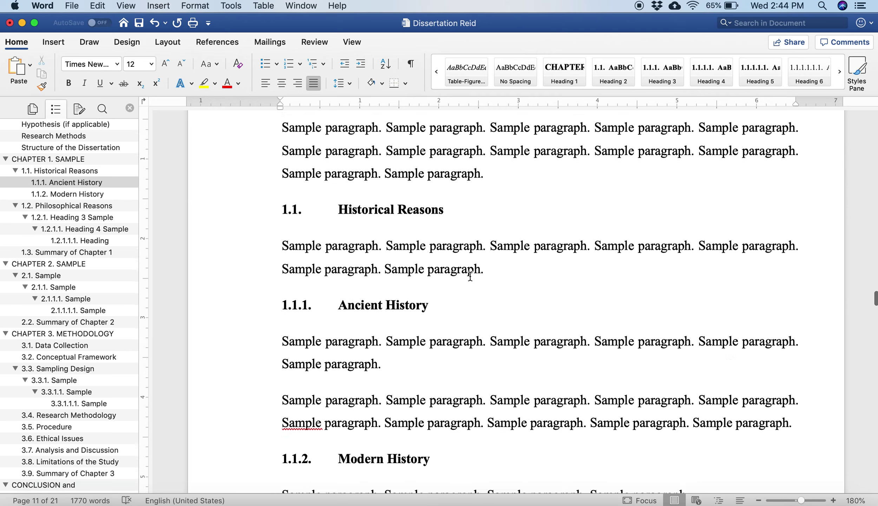
scroll(469, 275, up, 2)
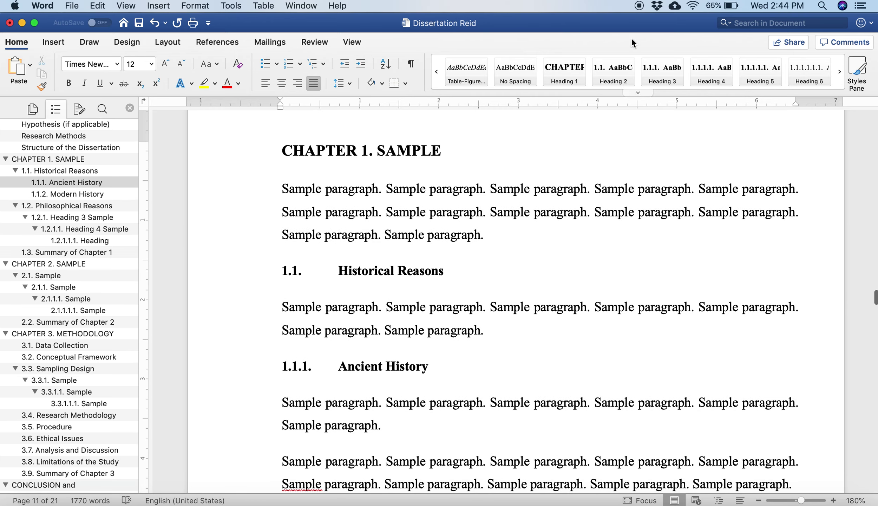